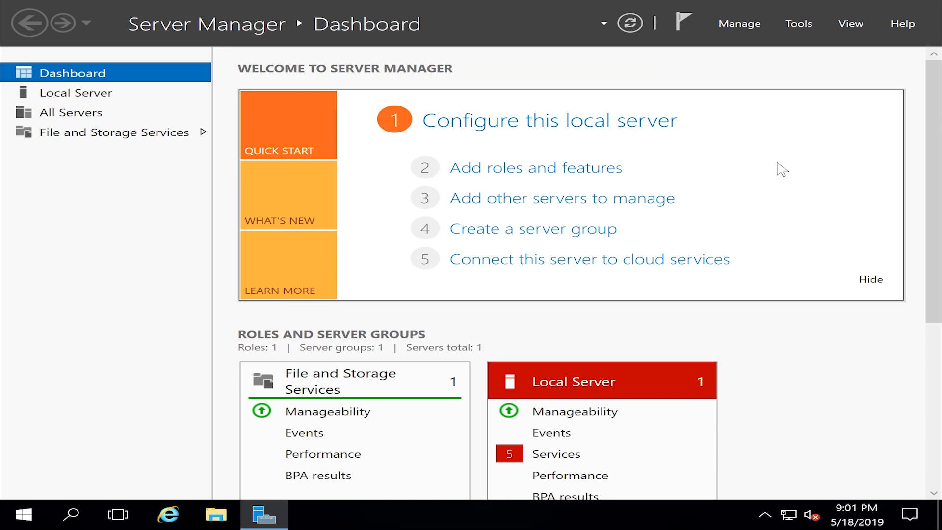
# Step: Start Add Roles and Features as a role-based installation targeting the local server
pyautogui.click(746, 28)
pyautogui.click(753, 43)
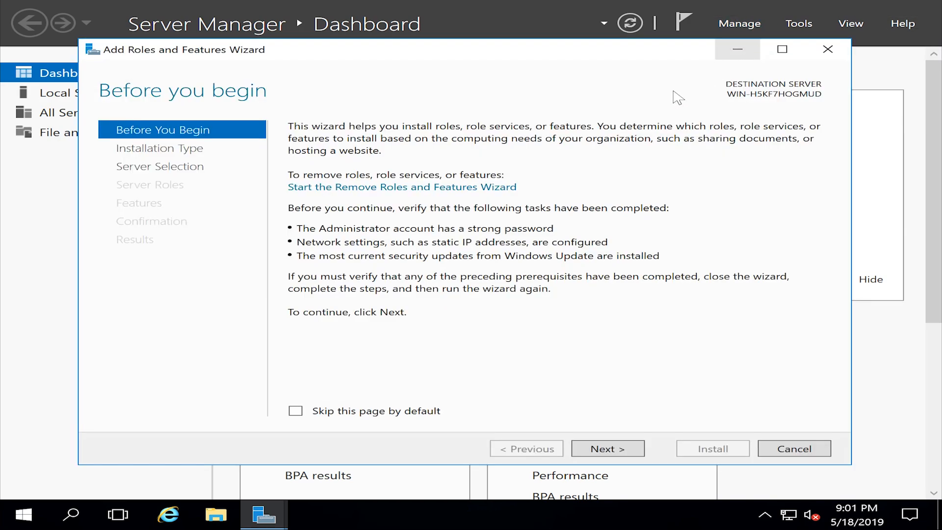
pyautogui.click(610, 453)
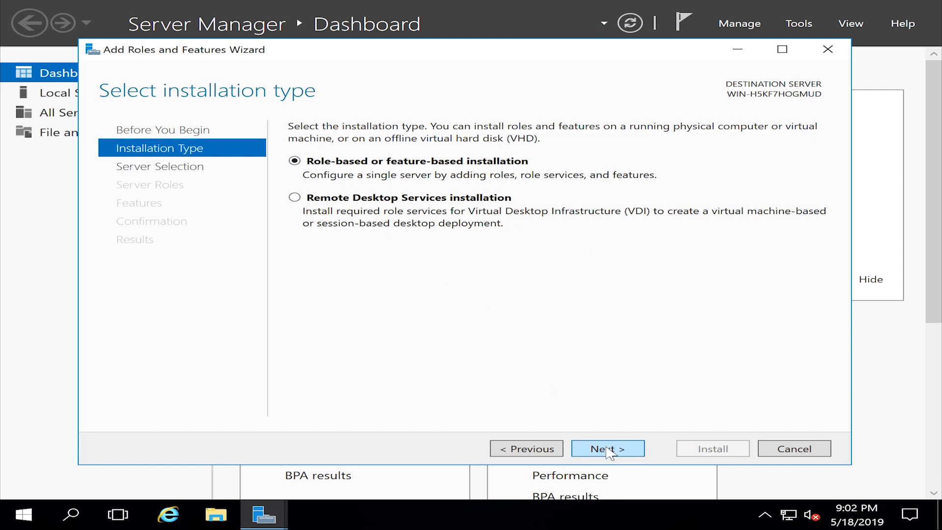
pyautogui.click(608, 450)
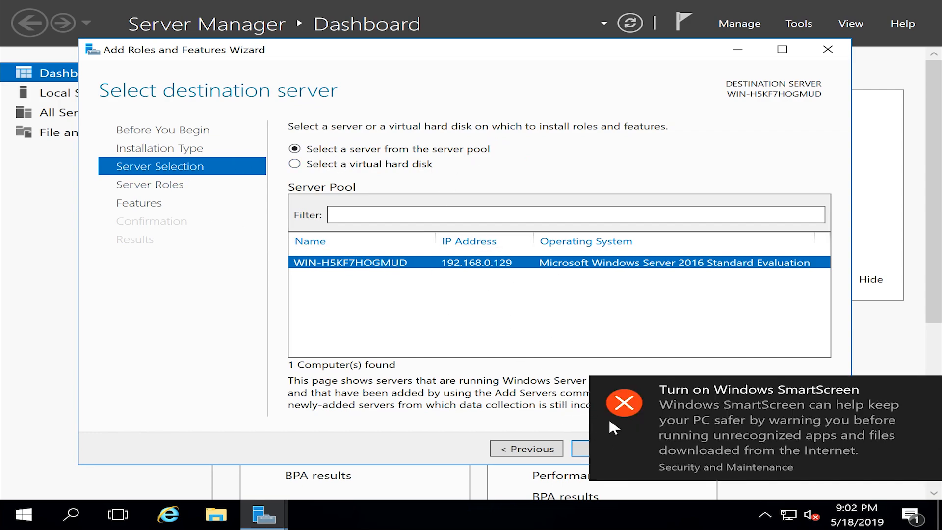
pyautogui.click(928, 388)
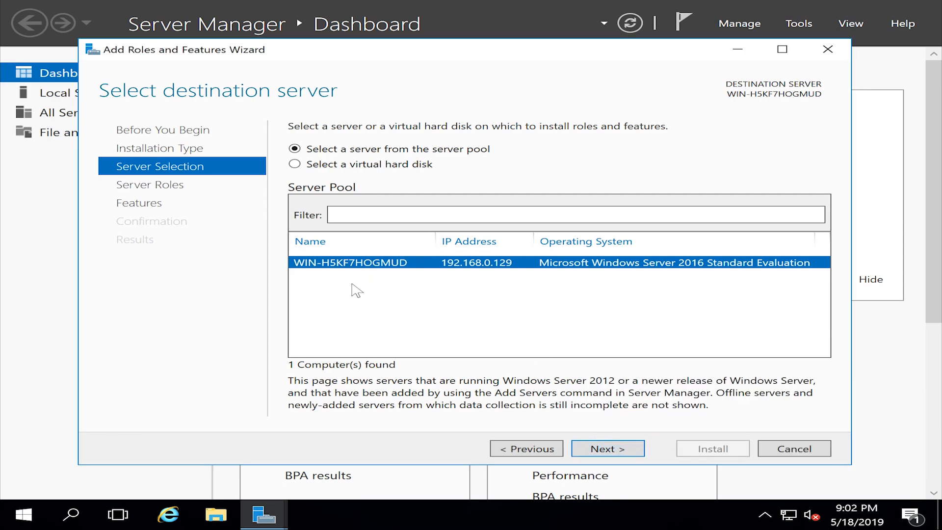
pyautogui.click(608, 449)
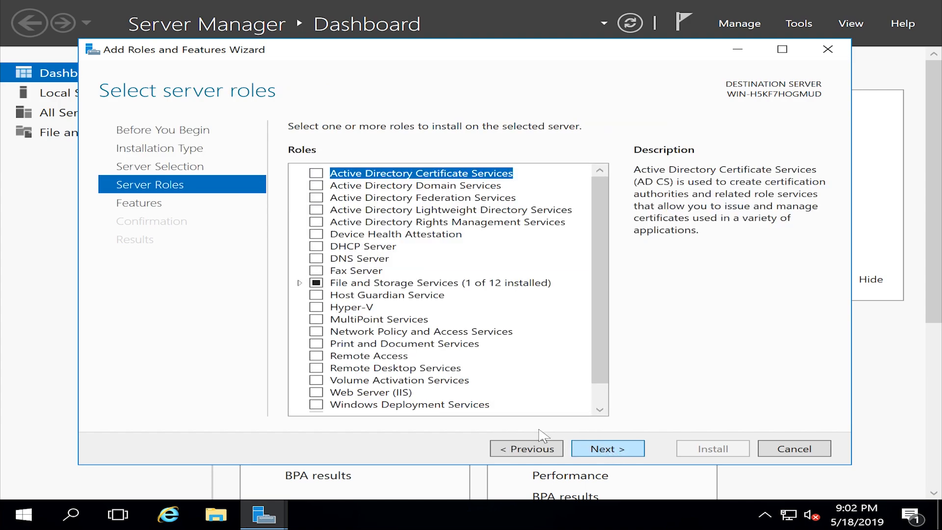
# Step: Select the Active Directory Domain Services role with its required features, keeping the default features
pyautogui.click(319, 188)
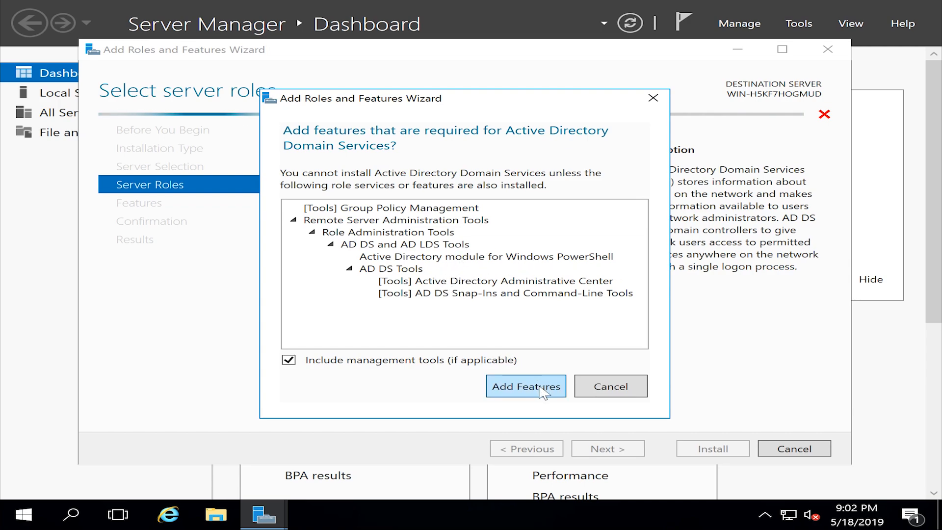
pyautogui.click(541, 386)
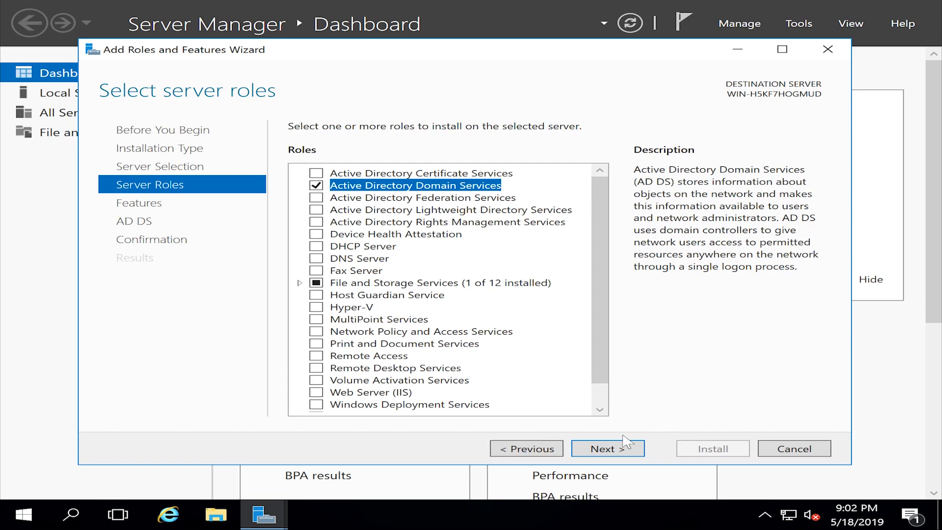
pyautogui.click(607, 449)
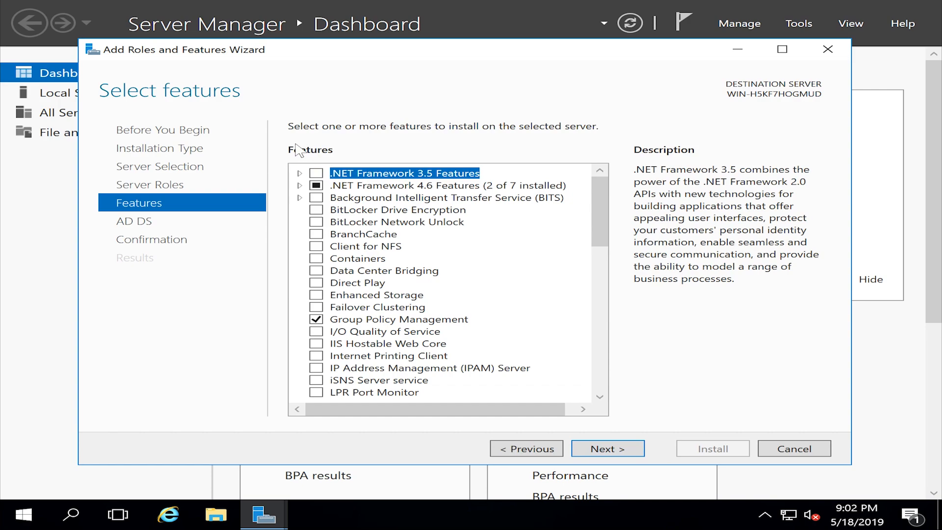
pyautogui.scroll(-13, 382, 287)
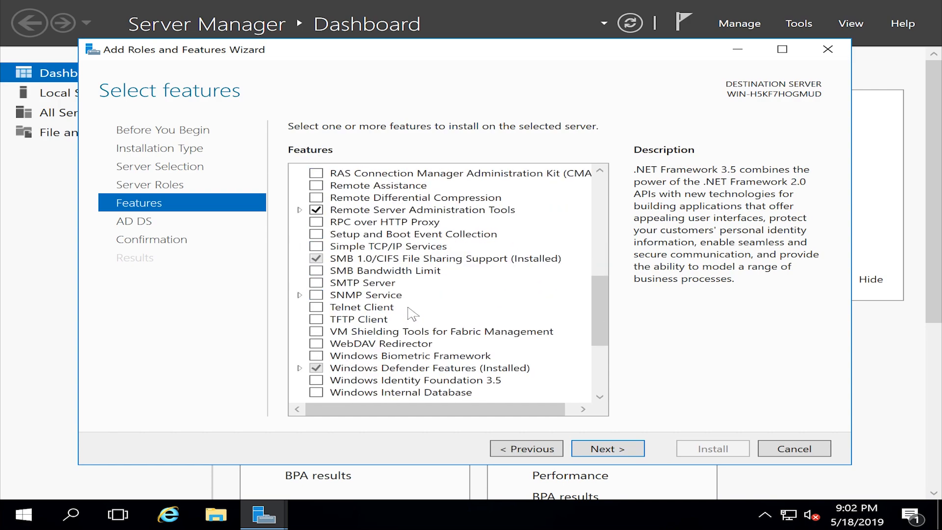
pyautogui.scroll(13, 471, 343)
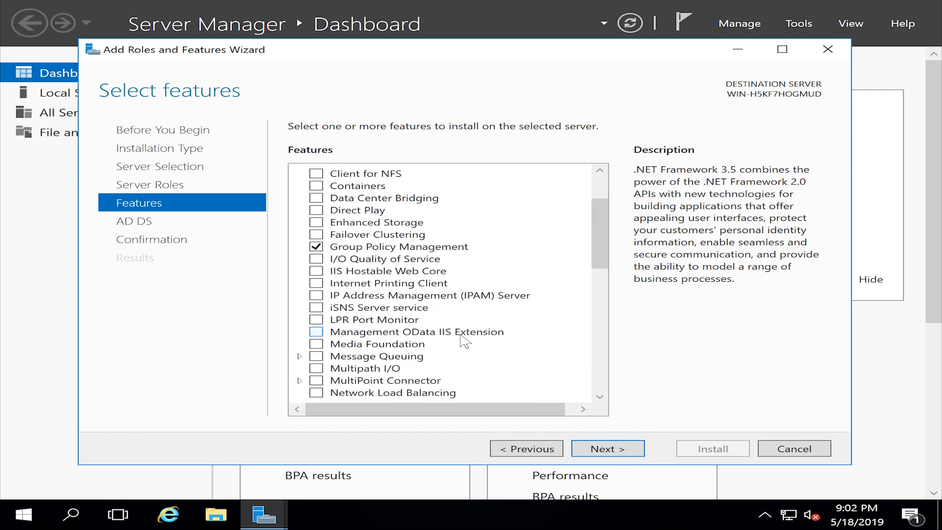
pyautogui.click(619, 450)
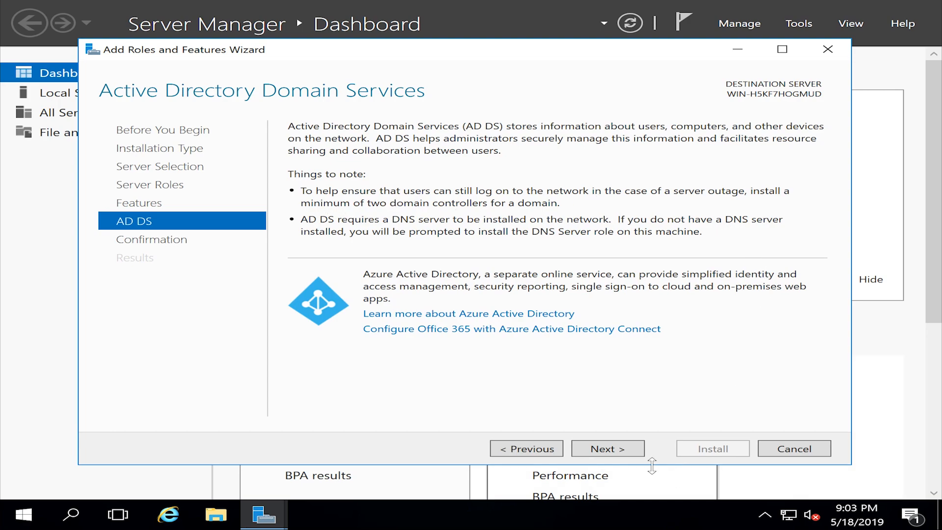
# Step: Install the AD DS role and its management tools
pyautogui.click(627, 453)
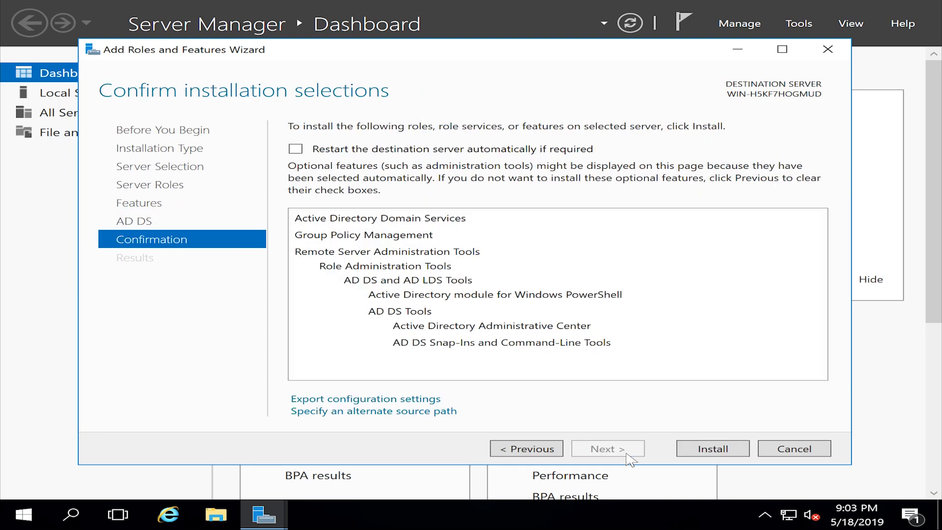
pyautogui.click(734, 456)
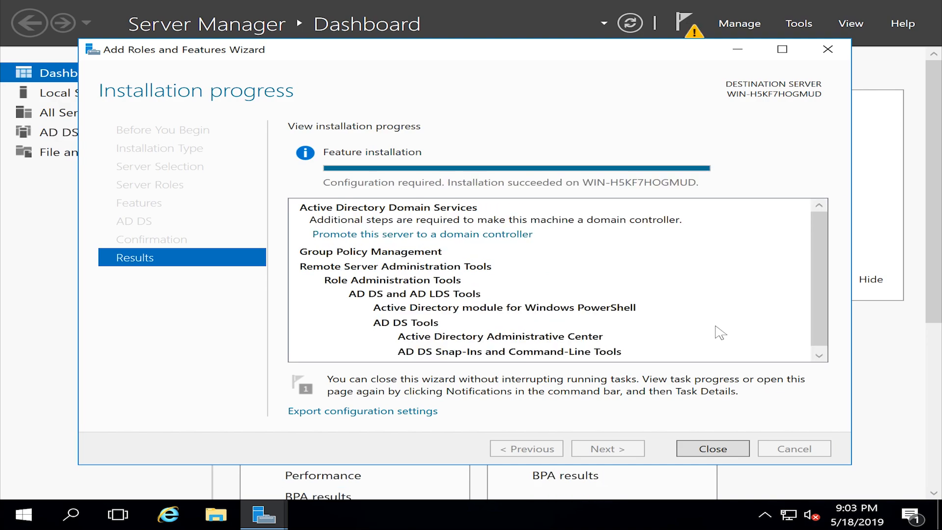
# Step: Close the wizard, review Ethernet0's current IP and DNS details, and open its properties
pyautogui.click(714, 447)
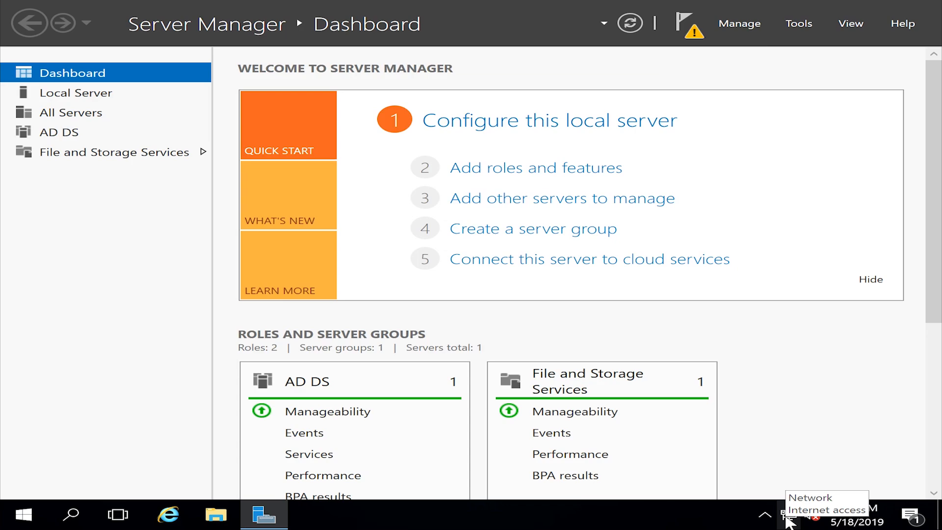
pyautogui.rightClick(787, 515)
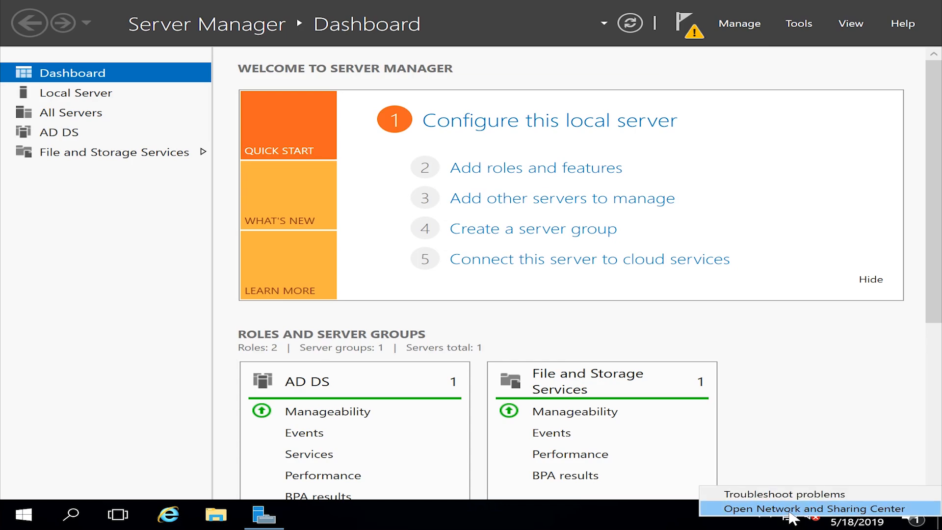
pyautogui.click(789, 510)
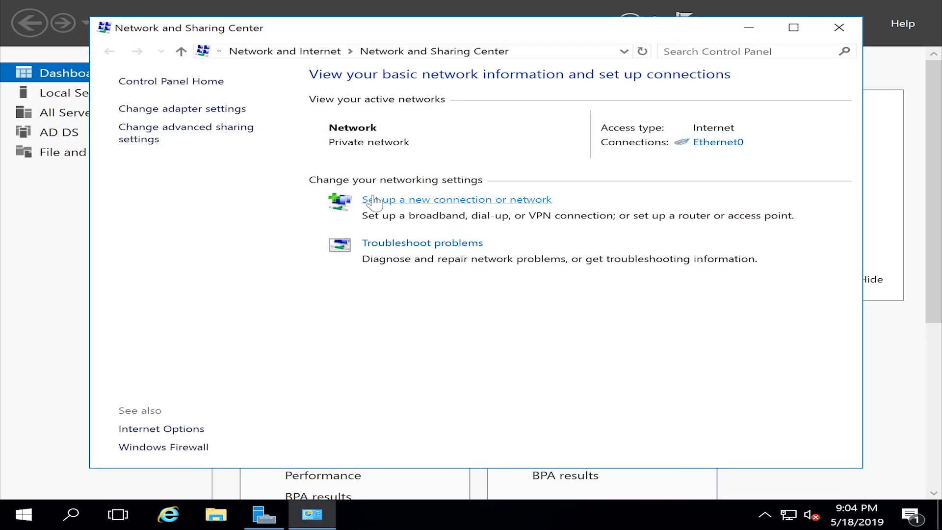
pyautogui.click(163, 111)
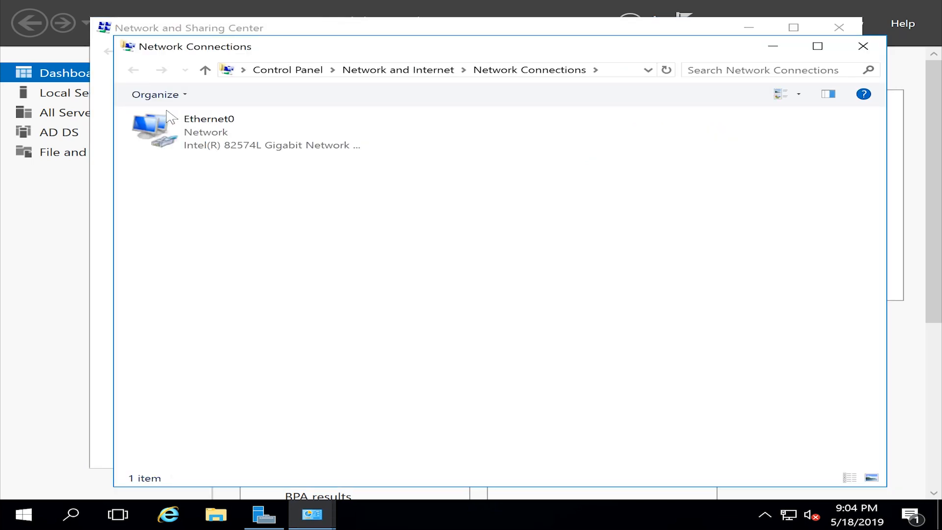
pyautogui.doubleClick(181, 142)
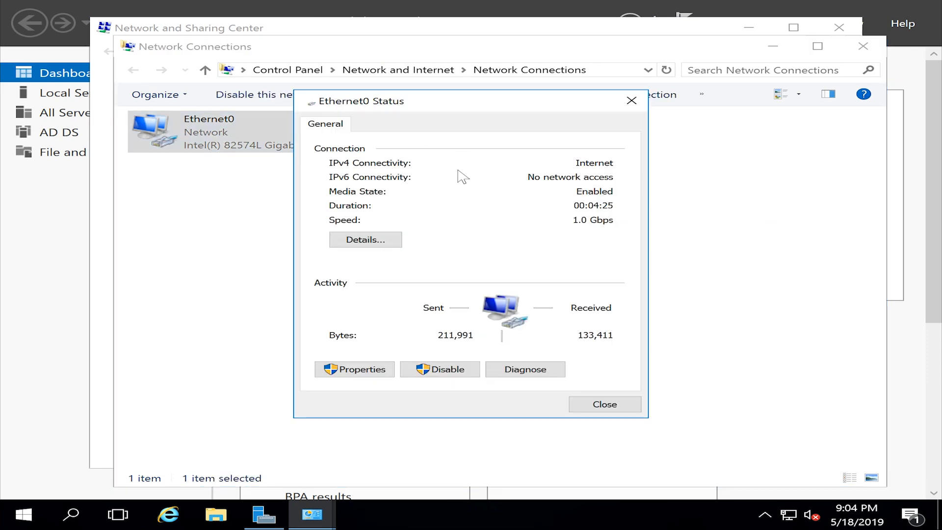
pyautogui.click(366, 239)
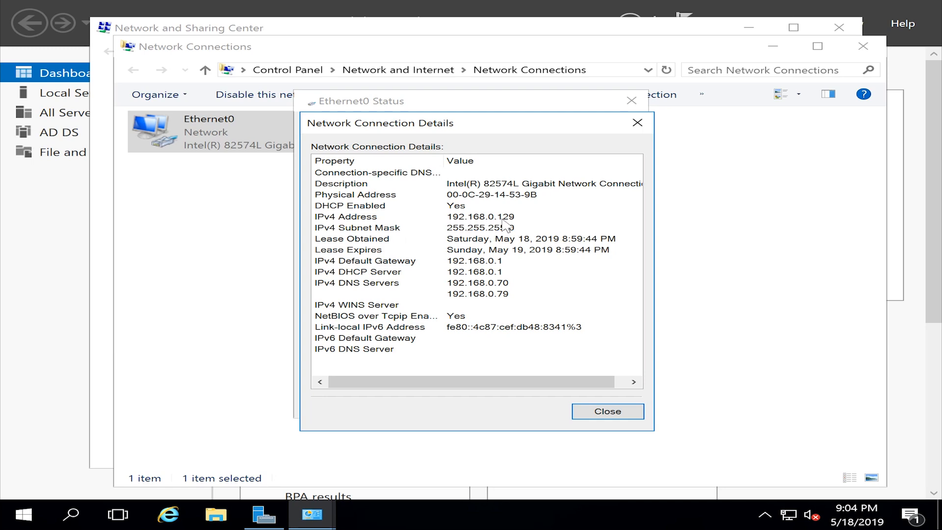
pyautogui.click(637, 123)
pyautogui.click(357, 370)
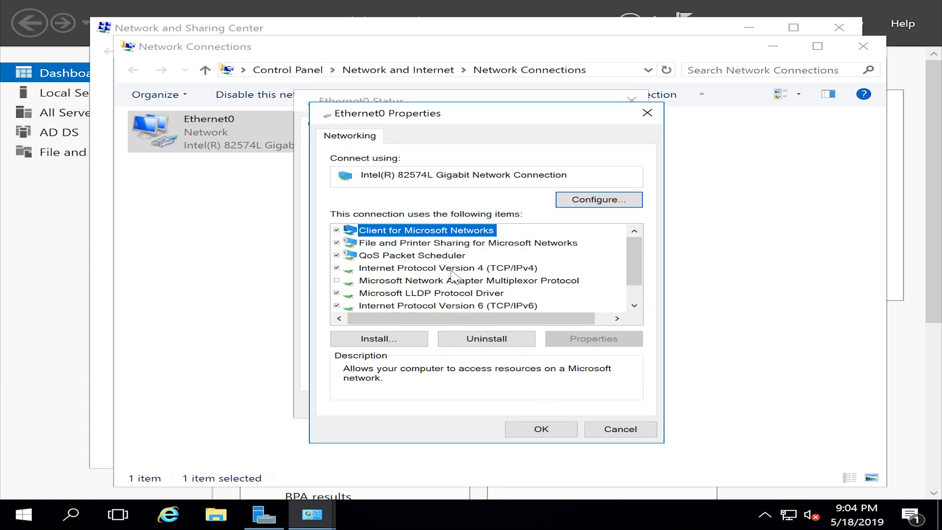
# Step: Give Ethernet0 static IPv4 192.168.0.129, mask 255.255.255.0, with DNS settings, and apply
pyautogui.click(452, 269)
pyautogui.doubleClick(451, 270)
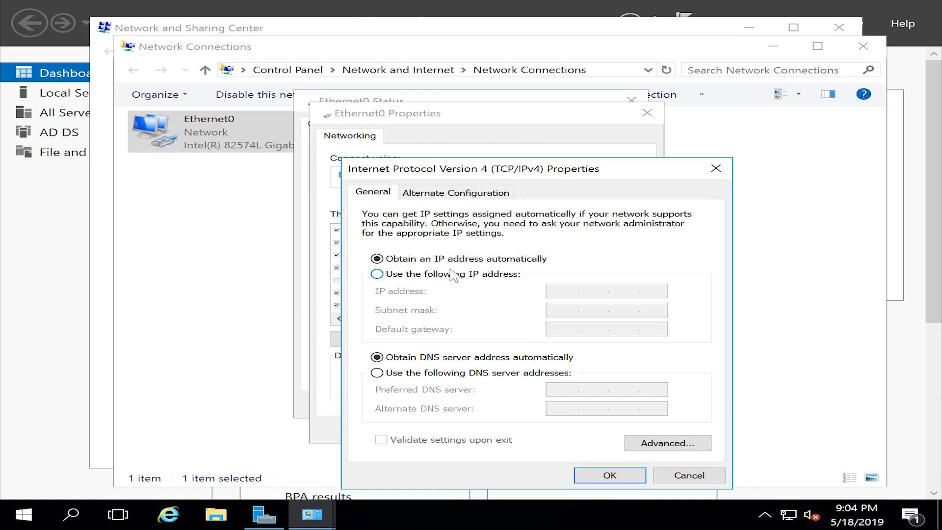
pyautogui.moveTo(479, 175); pyautogui.dragTo(592, 157)
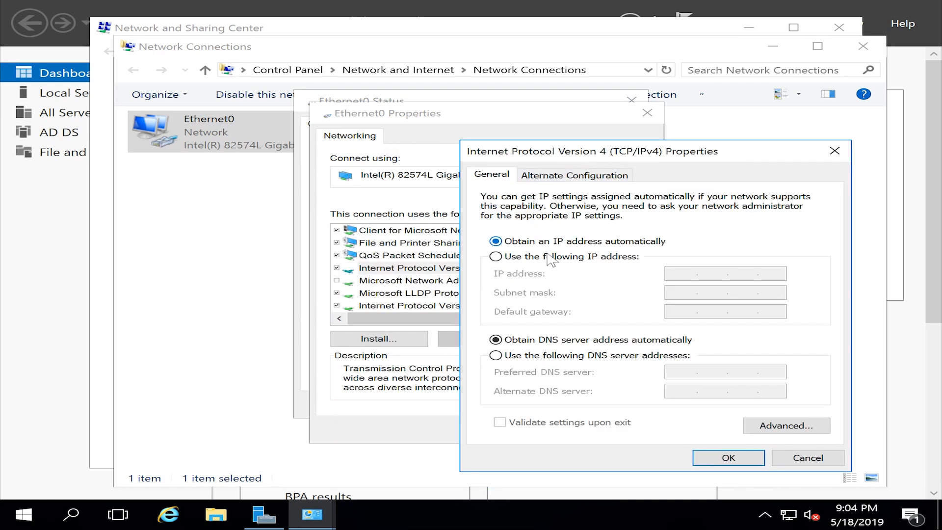
pyautogui.click(529, 257)
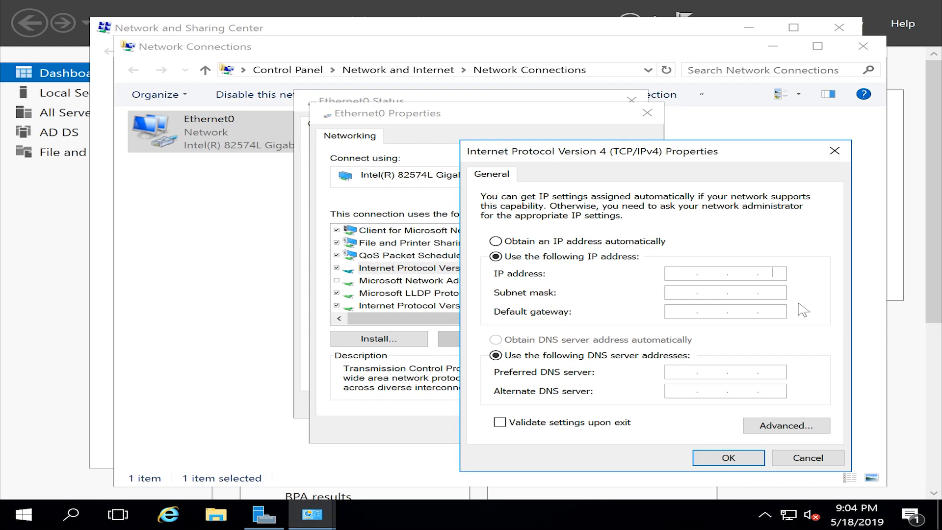
pyautogui.click(677, 276)
pyautogui.write('192.168.0.129')
pyautogui.click(673, 292)
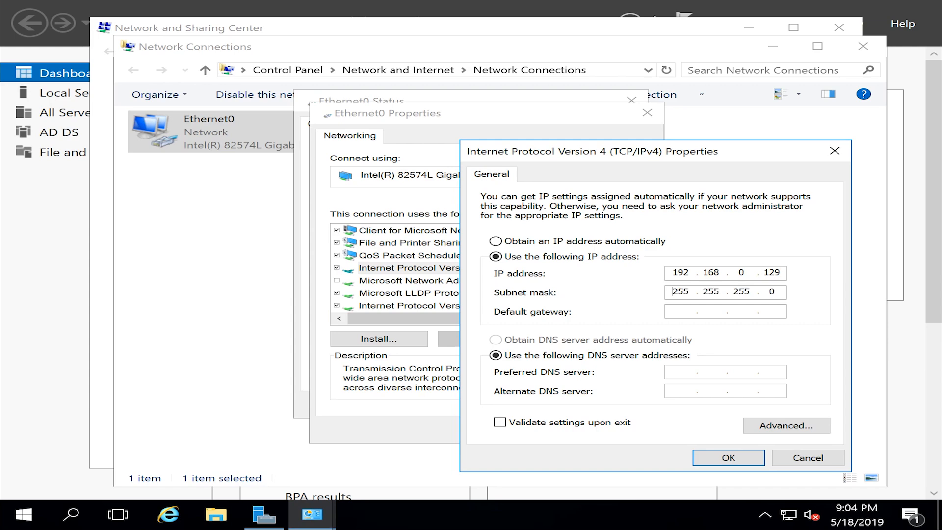
pyautogui.write('192.168.')
pyautogui.write('127.0.0.1')
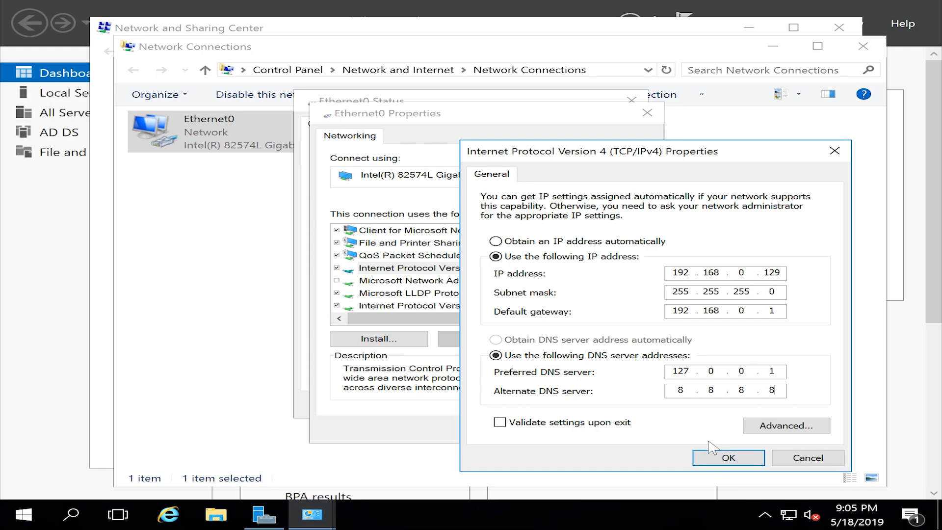
pyautogui.click(743, 459)
pyautogui.click(536, 432)
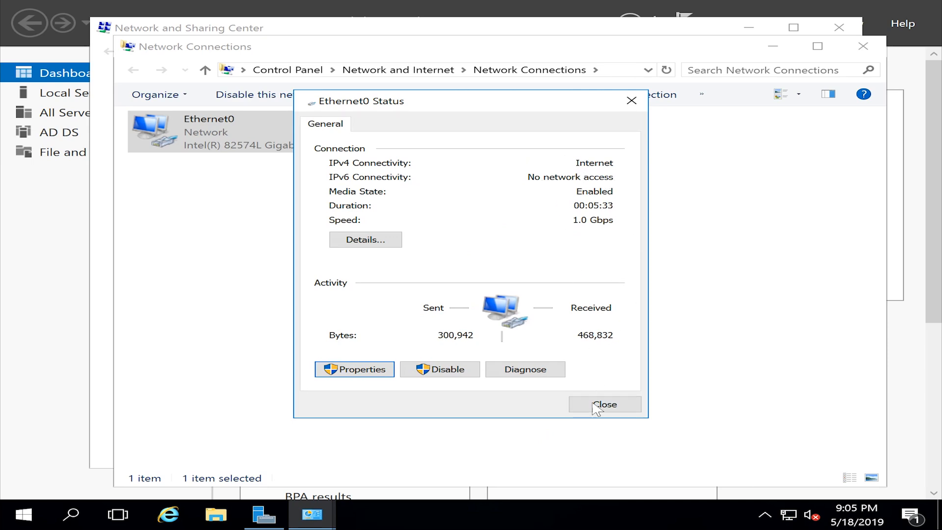
# Step: Close the Ethernet0 status, Network Connections and Network and Sharing Center windows
pyautogui.click(596, 406)
pyautogui.click(513, 254)
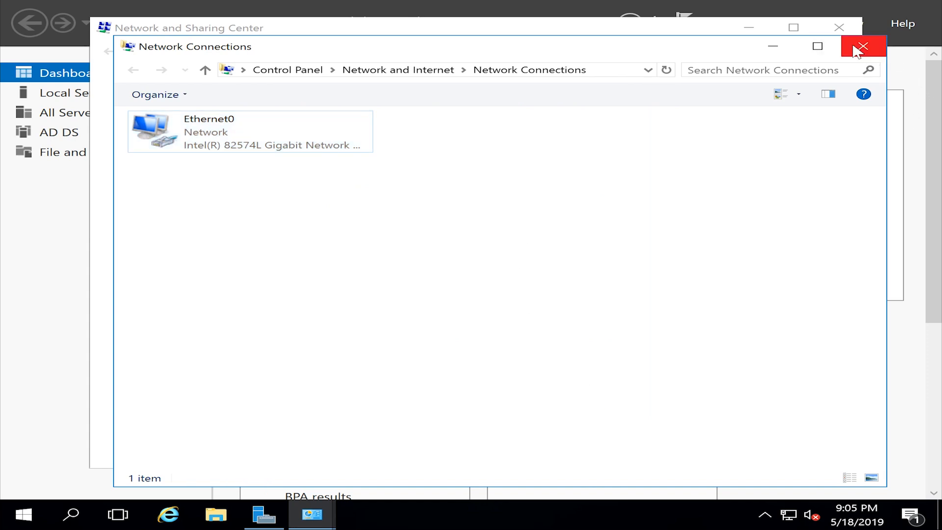
pyautogui.click(861, 45)
pyautogui.click(845, 28)
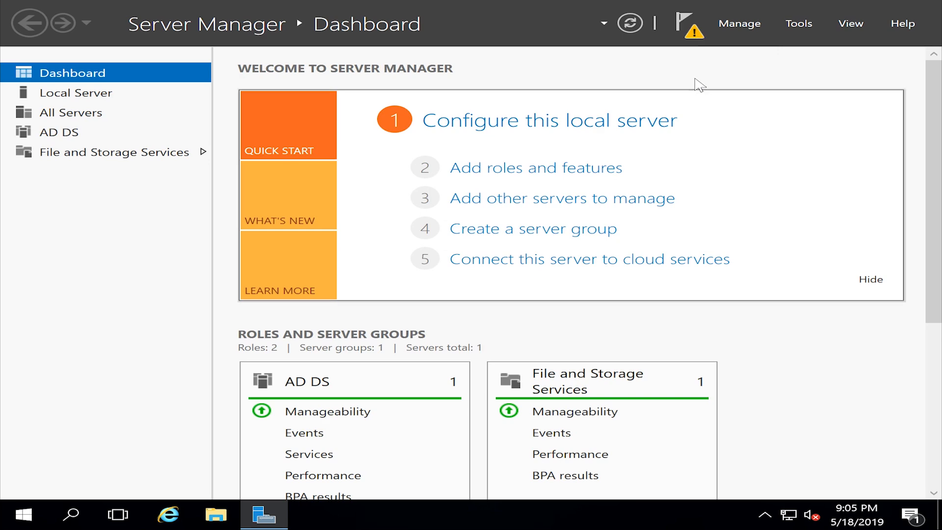
# Step: Start domain controller promotion, adding a new forest with root domain finalit.local
pyautogui.click(678, 28)
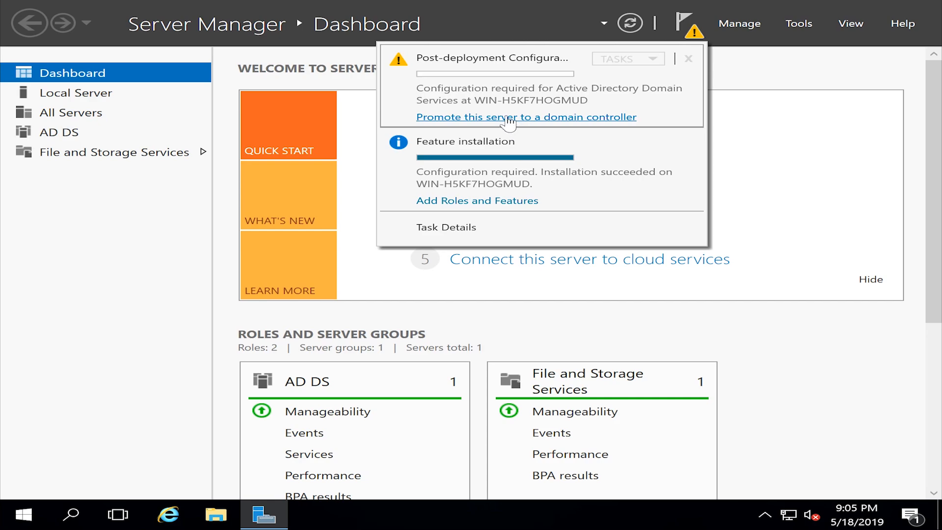
pyautogui.click(509, 118)
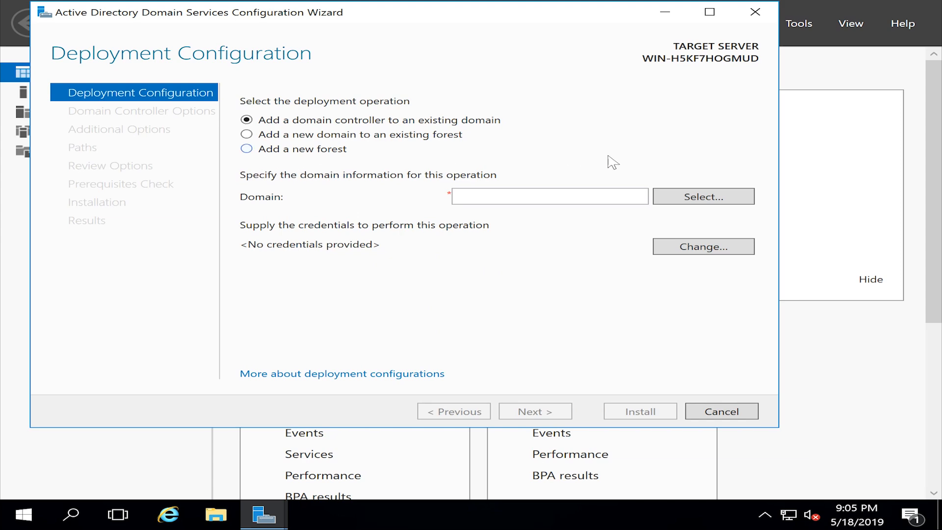
pyautogui.click(247, 150)
pyautogui.press('Tab')
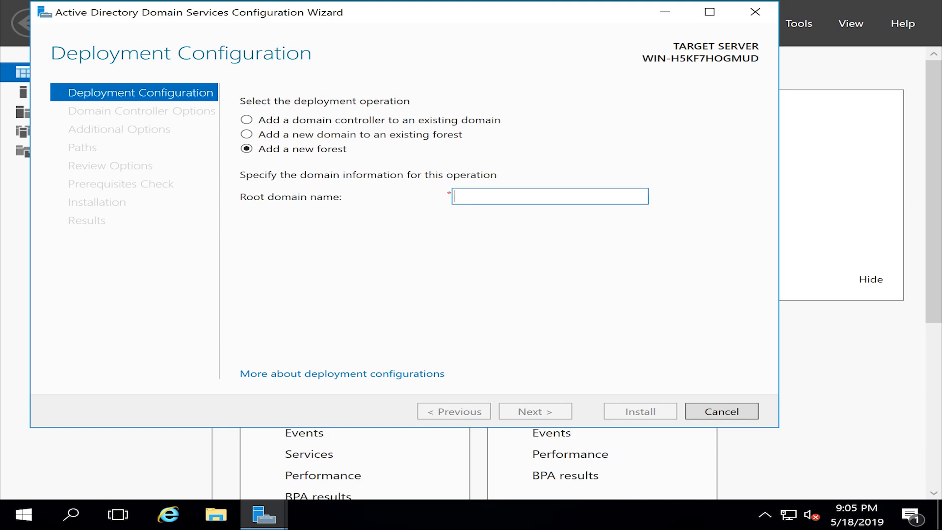
pyautogui.write('finalit.')
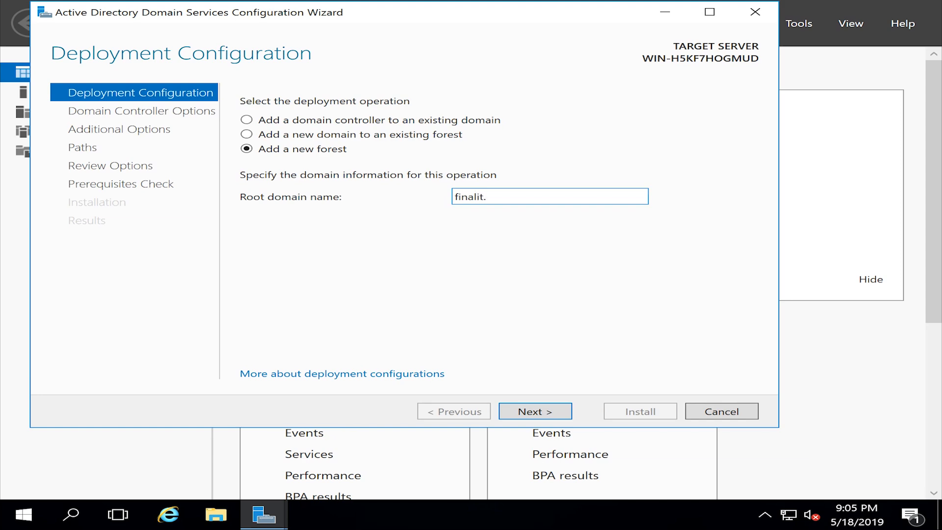
pyautogui.write('local')
# Step: Keep Windows Server 2016 functional levels and enter and confirm the DSRM password
pyautogui.click(538, 414)
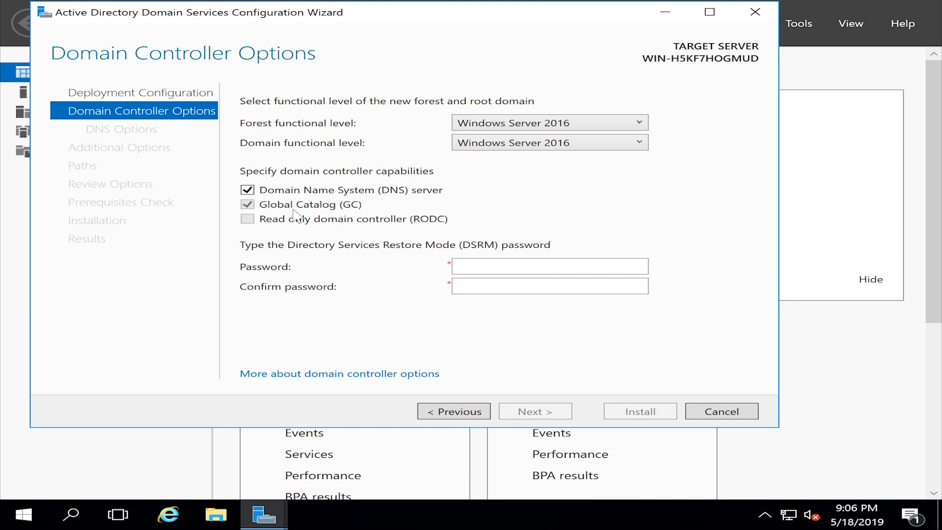
pyautogui.click(483, 267)
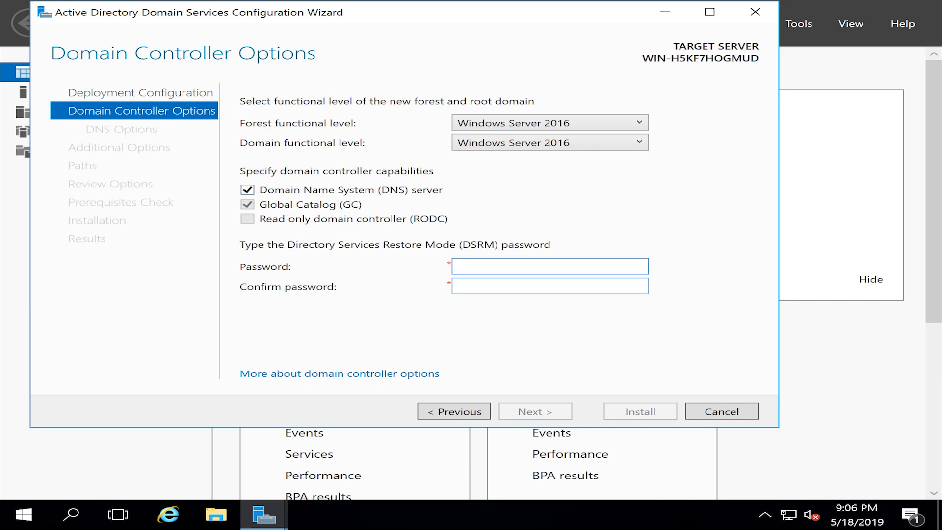
pyautogui.write('Pass')
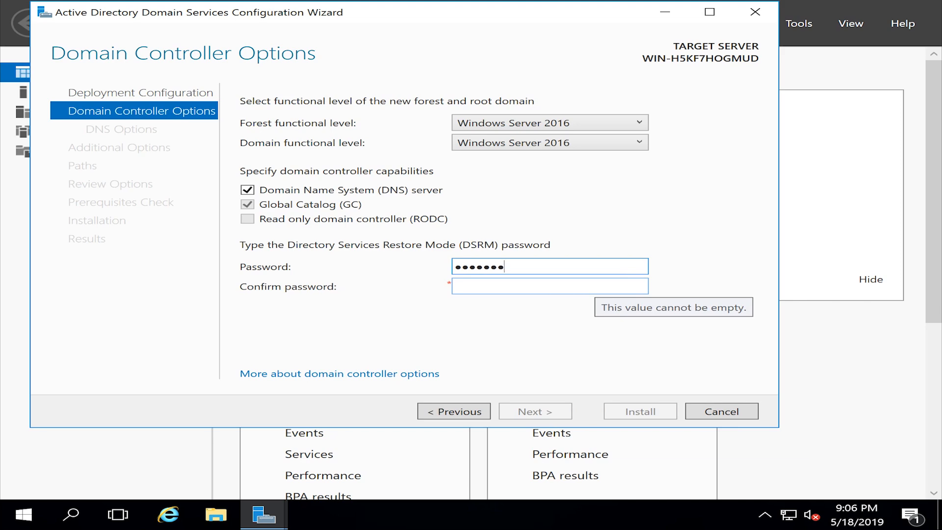
pyautogui.press('Tab')
pyautogui.write('Password1!')
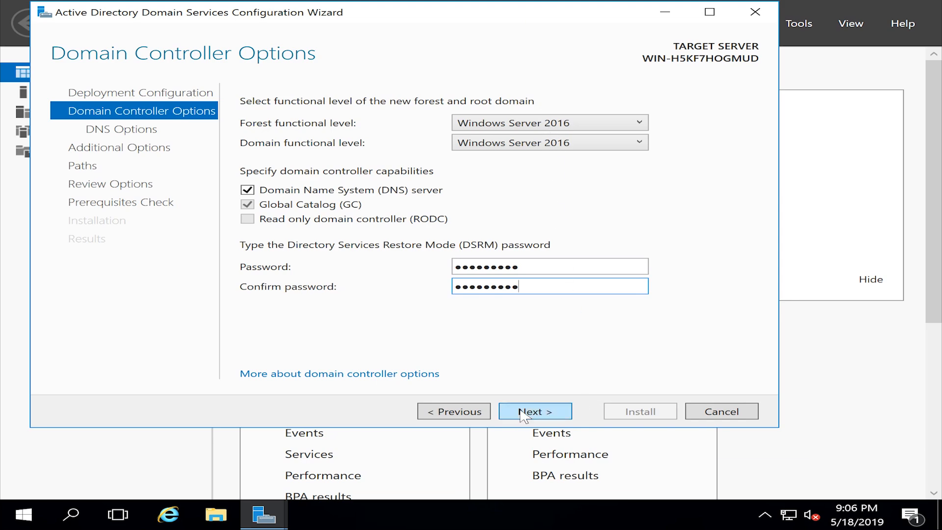
# Step: Accept the default domain controller and DNS options and the NetBIOS name FINALIT
pyautogui.click(555, 413)
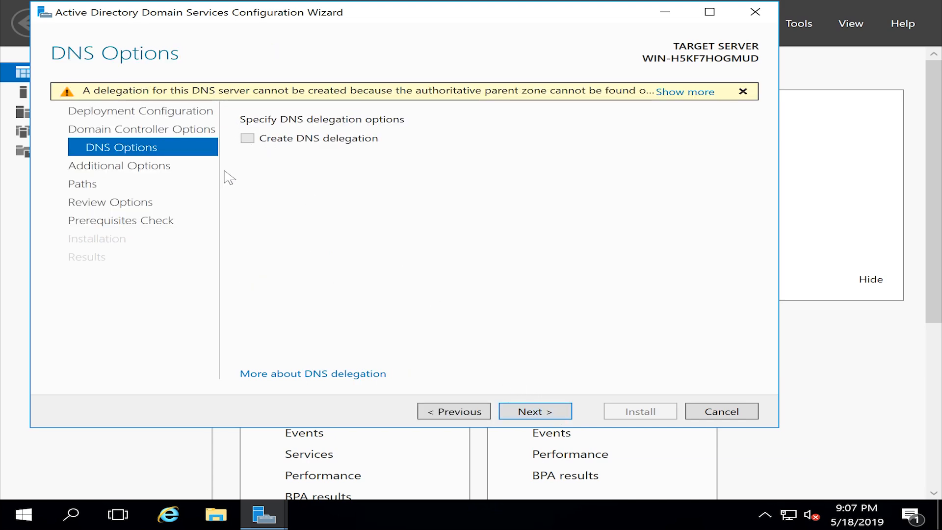
pyautogui.click(526, 415)
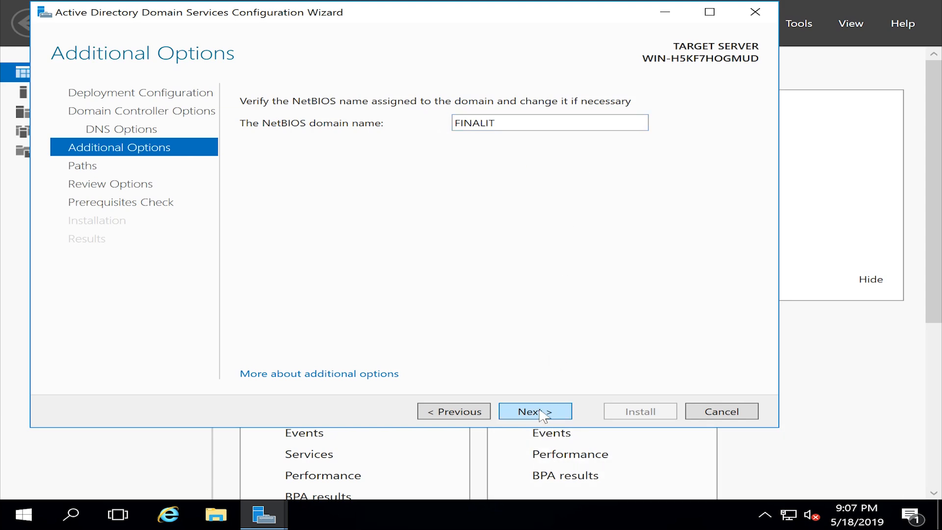
pyautogui.click(542, 414)
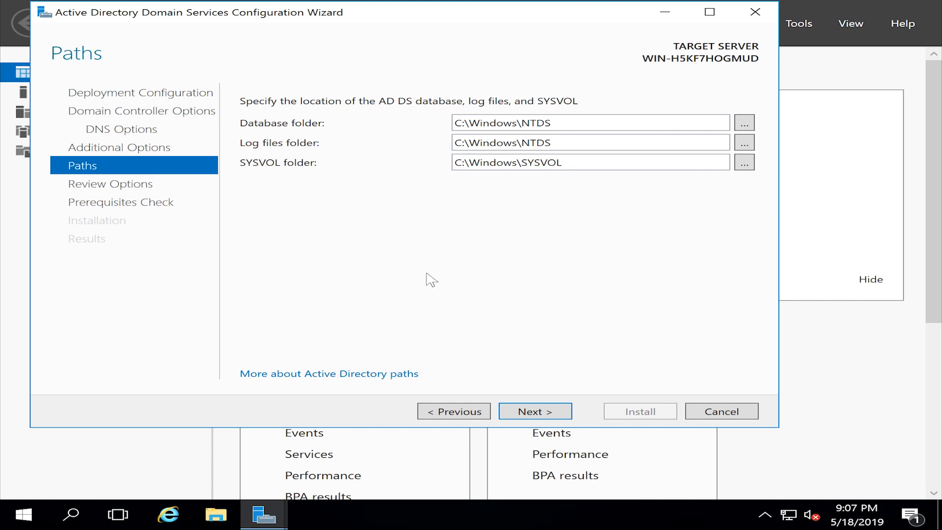
# Step: Keep the default NTDS and SYSVOL paths, review the options, and run the prerequisites check
pyautogui.click(552, 414)
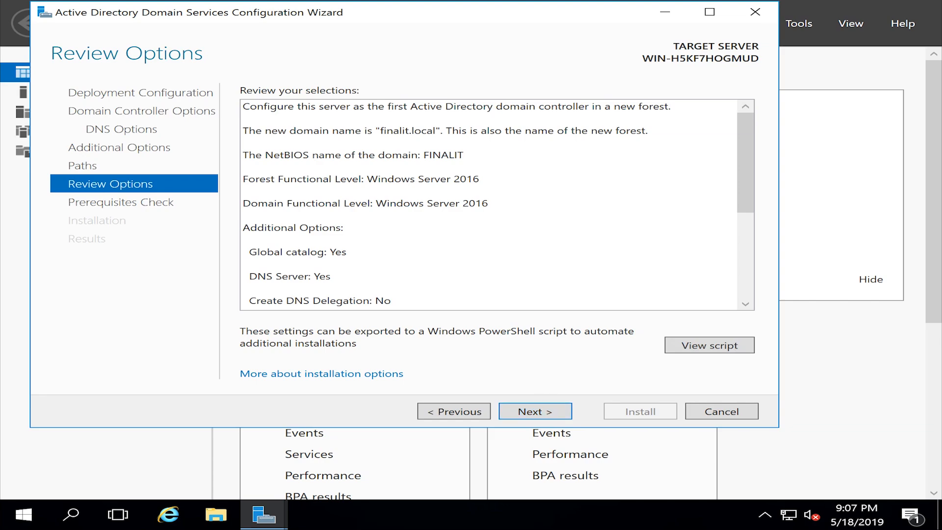
pyautogui.scroll(-5, 235, 174)
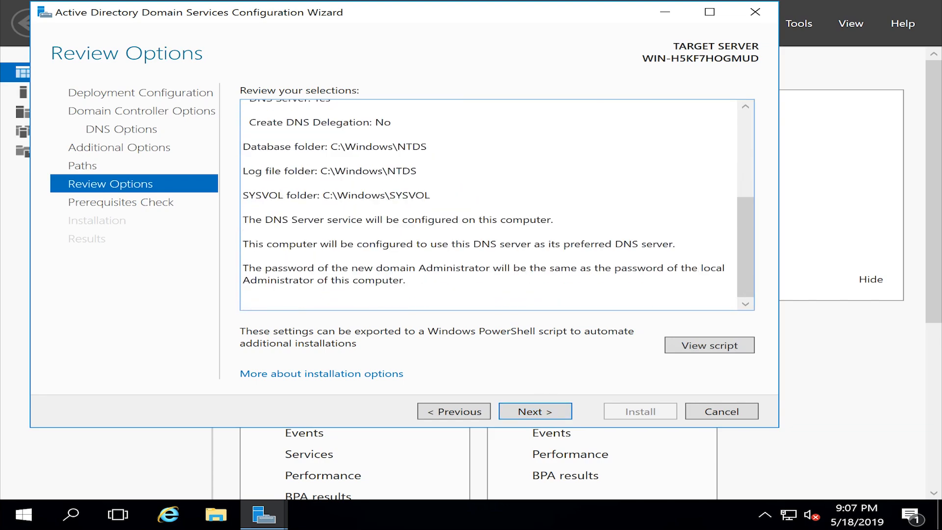
pyautogui.scroll(5, 490, 205)
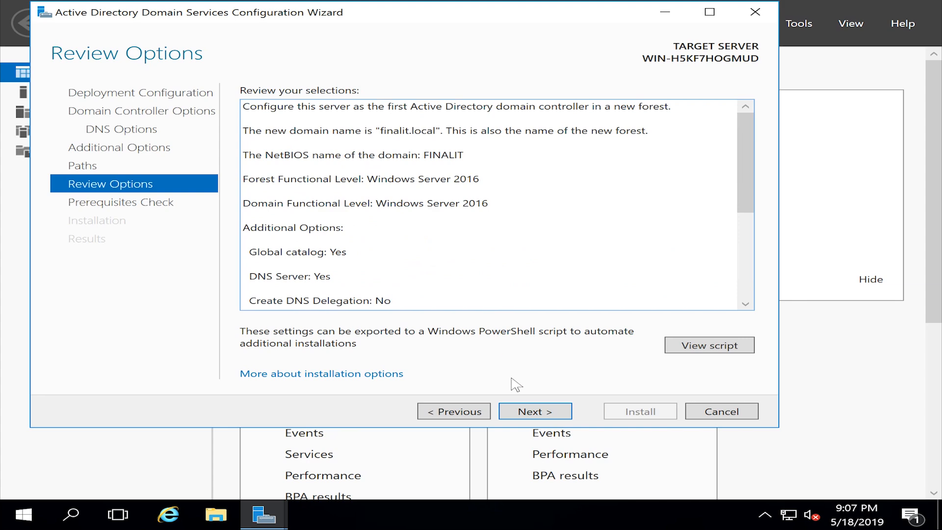
pyautogui.click(544, 414)
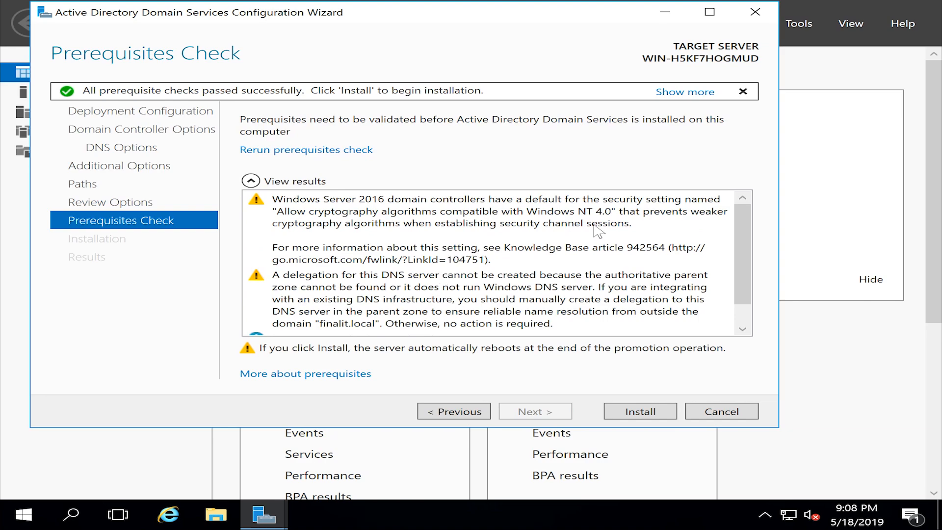
# Step: Install AD DS, promoting the server to the first domain controller of finalit.local
pyautogui.scroll(-1, 632, 220)
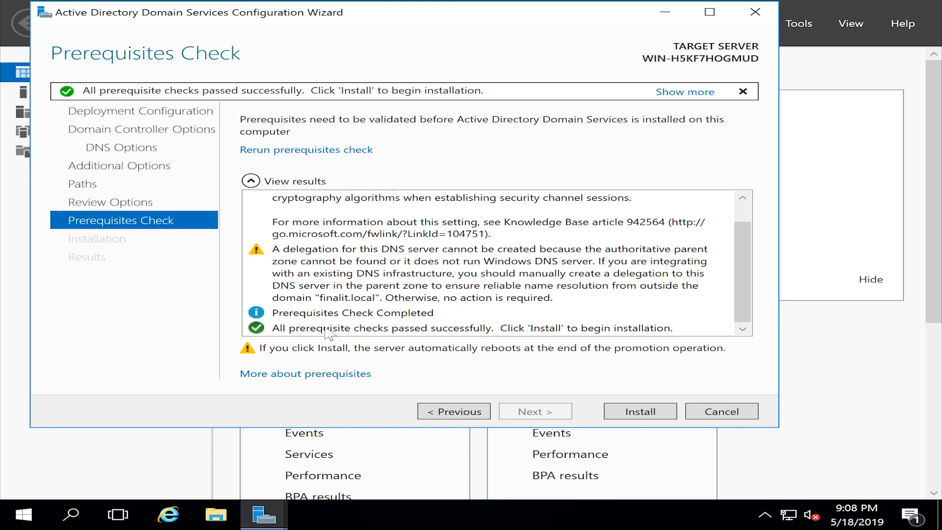
pyautogui.click(644, 413)
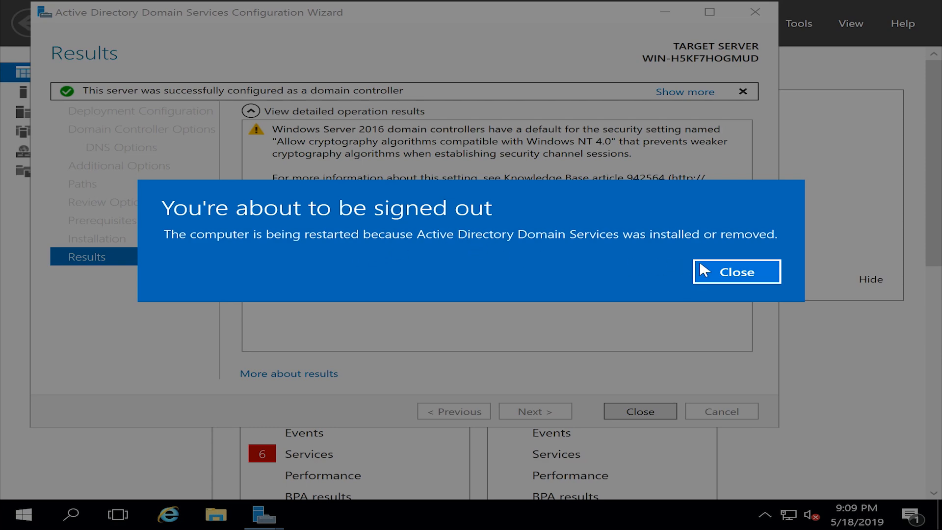
# Step: Dismiss the sign-out notice, close the completed promotion wizard, and check notifications before the restart
pyautogui.click(750, 276)
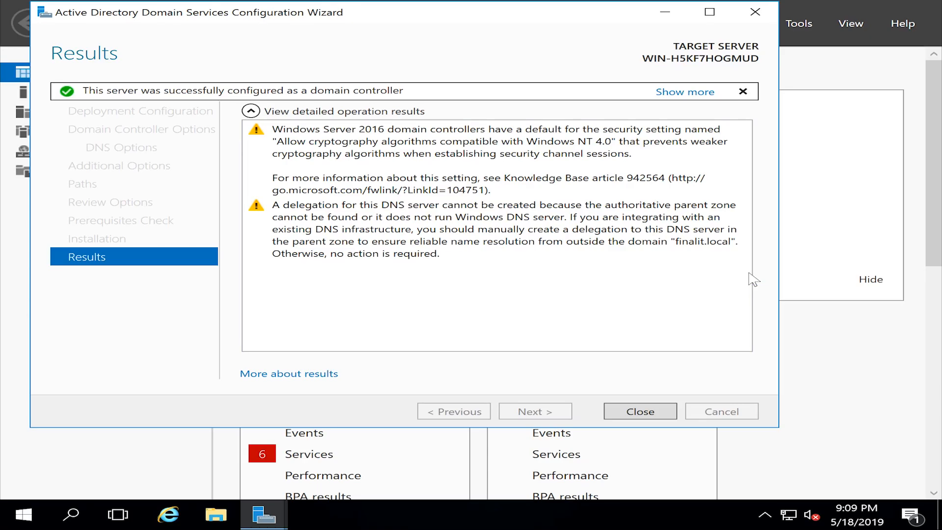
pyautogui.click(640, 412)
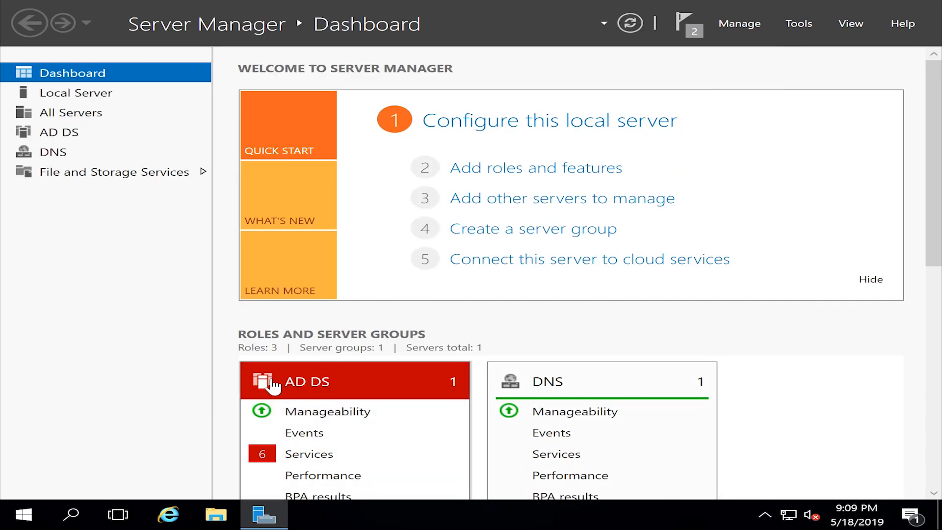
pyautogui.click(676, 31)
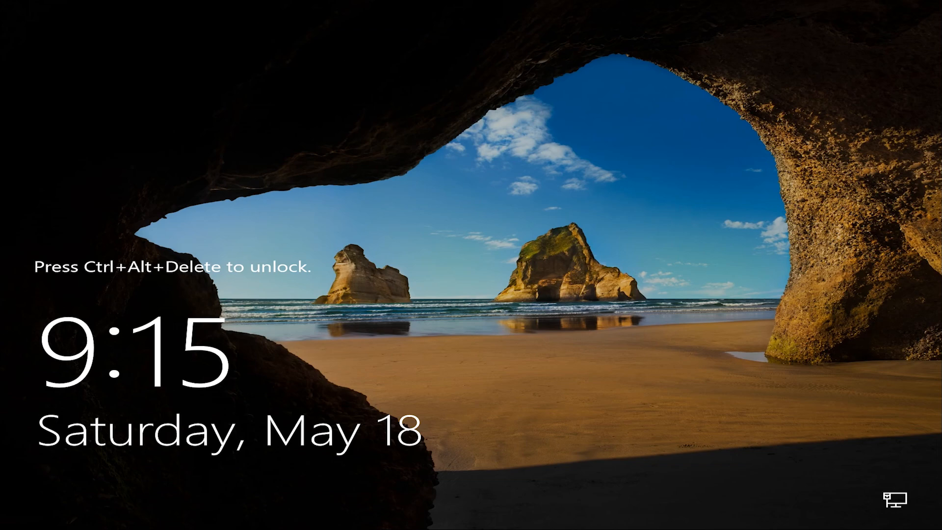
# Step: From the lock screen, sign in as FINALIT\Administrator with the account password
pyautogui.hotkey('ctrl', 'alt', 'Delete')
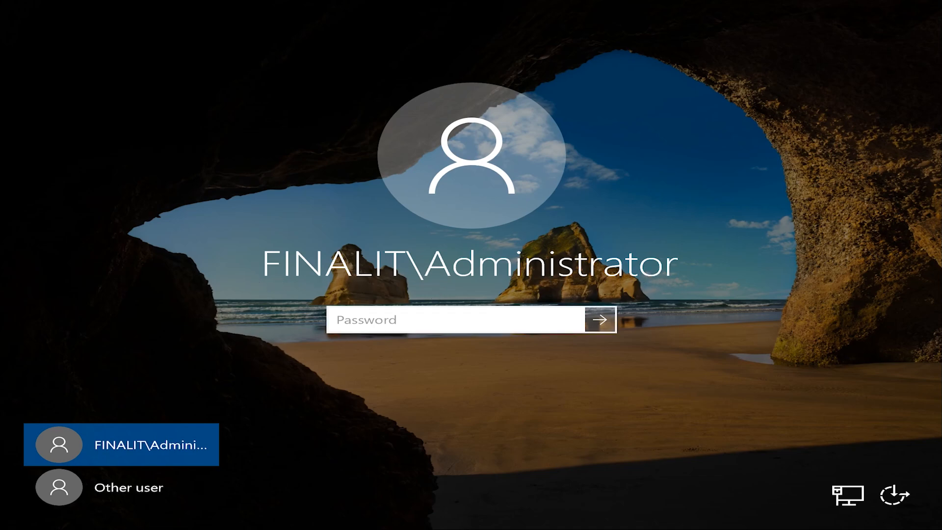
pyautogui.write('••••••••')
pyautogui.press('Return')
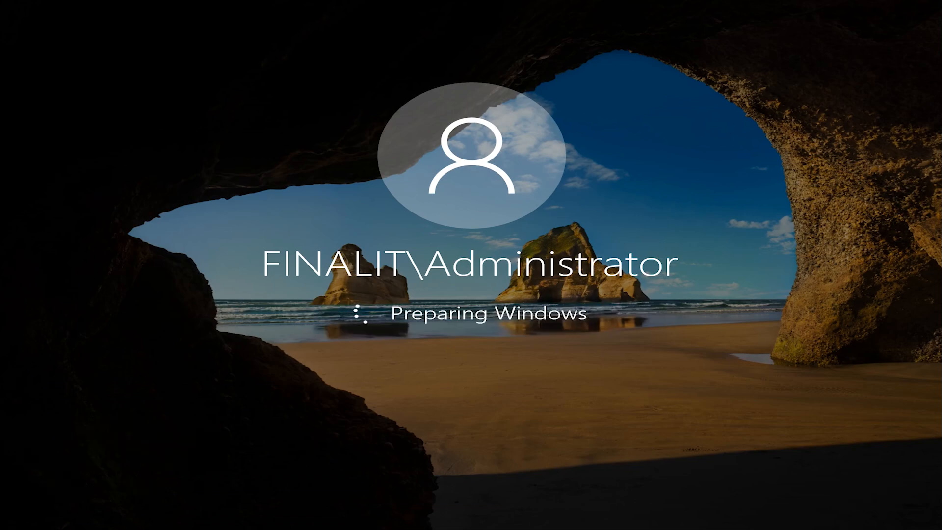